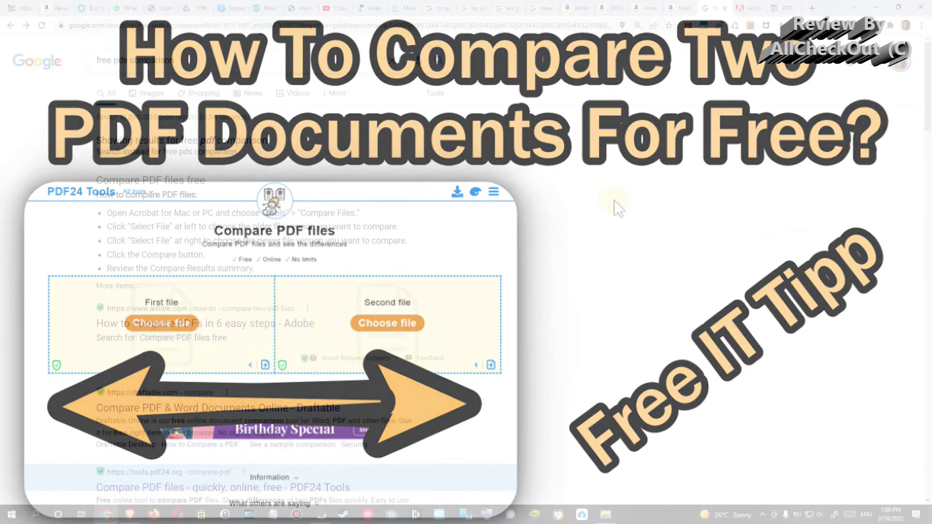
pyautogui.scroll(-2, 333, 204)
pyautogui.scroll(-3, 306, 241)
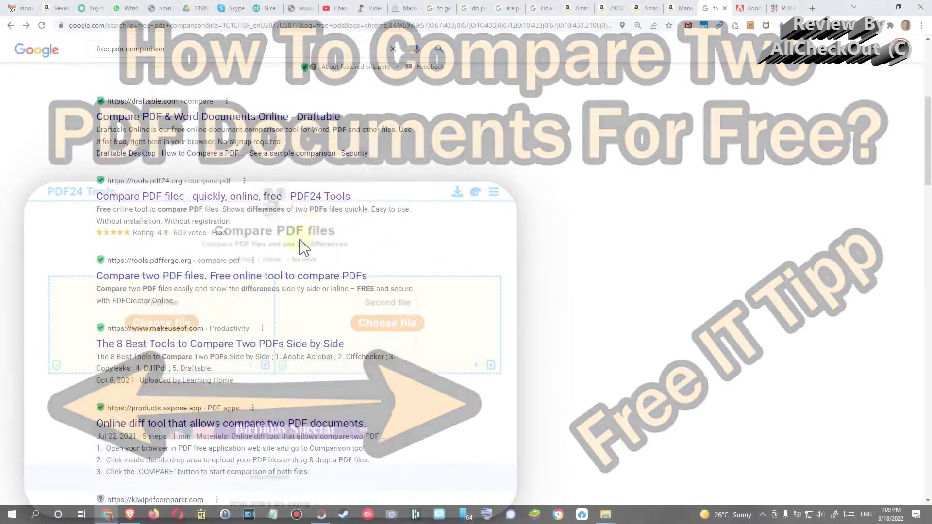
pyautogui.scroll(-5, 286, 275)
pyautogui.scroll(-4, 287, 285)
pyautogui.scroll(-3, 291, 311)
pyautogui.scroll(-3, 292, 318)
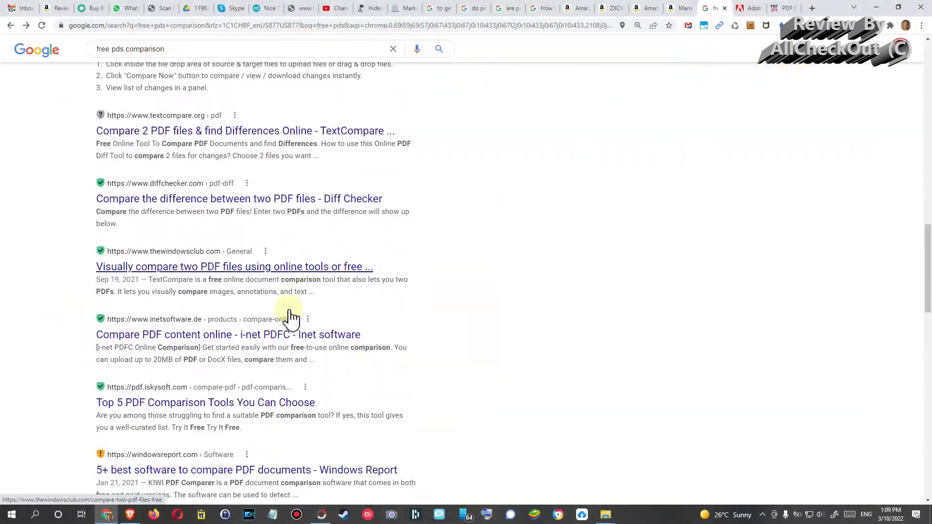
pyautogui.scroll(1, 291, 317)
pyautogui.scroll(4, 292, 317)
pyautogui.scroll(5, 291, 318)
pyautogui.scroll(4, 291, 318)
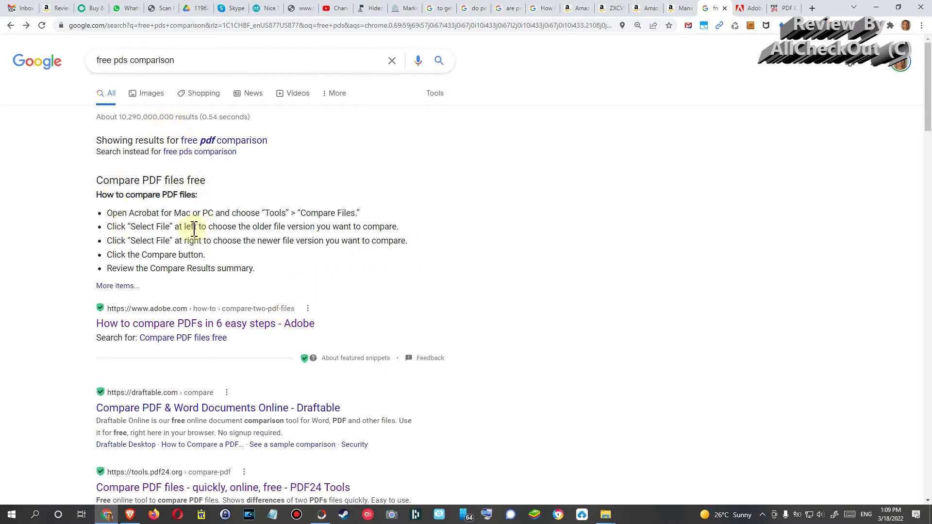
pyautogui.scroll(-3, 248, 321)
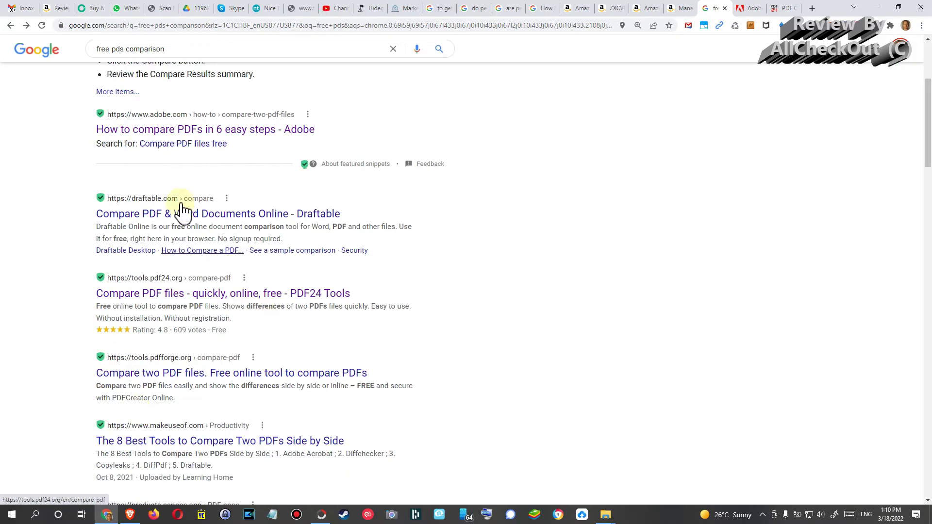
pyautogui.scroll(-3, 192, 313)
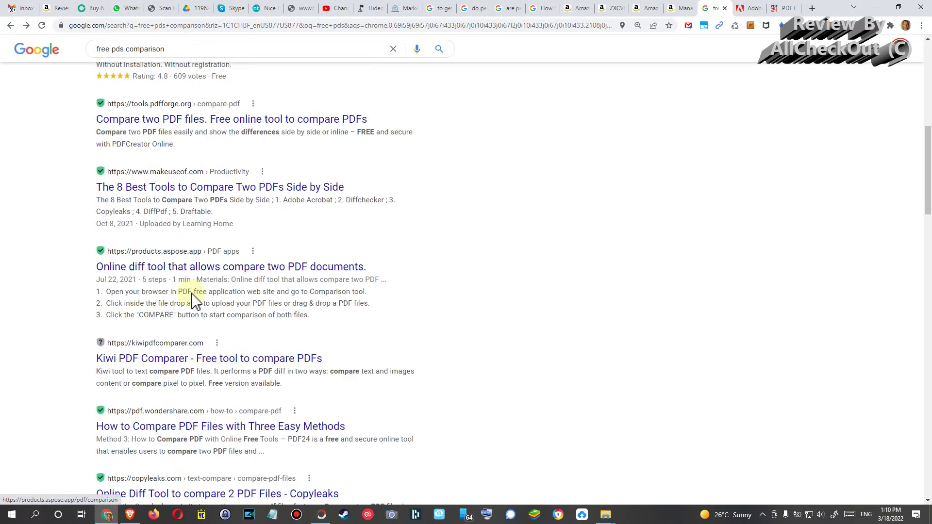
pyautogui.scroll(-3, 192, 291)
pyautogui.scroll(-5, 197, 299)
pyautogui.scroll(5, 280, 309)
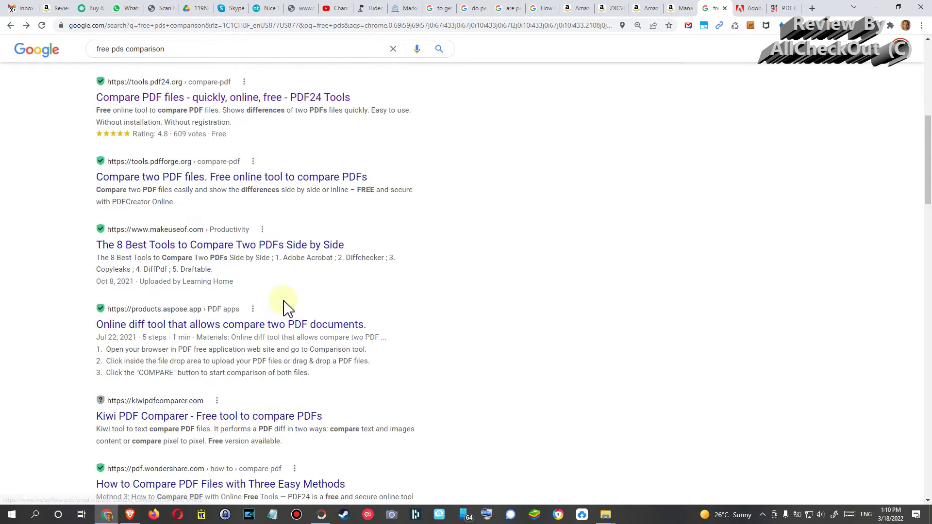
pyautogui.scroll(5, 284, 308)
# Switch to the Adobe Acrobat DC plans and pricing tab
pyautogui.click(748, 8)
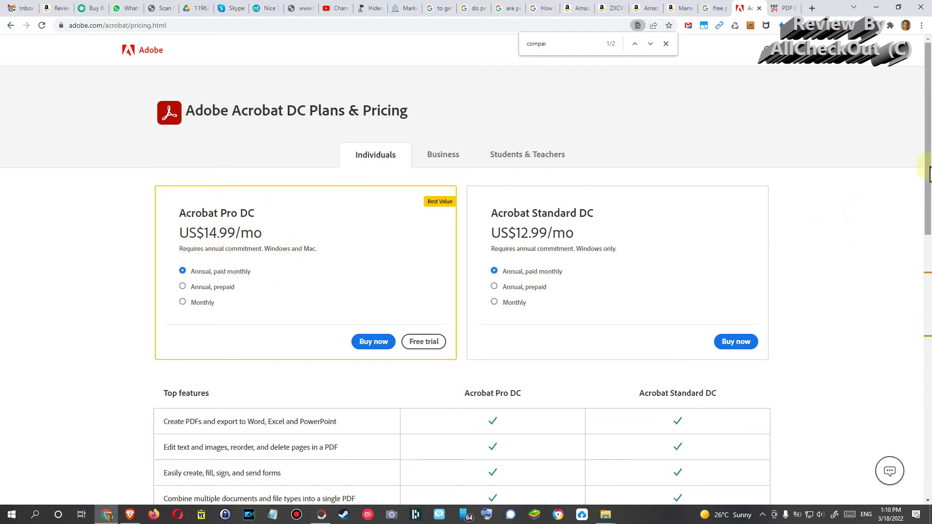
pyautogui.moveTo(928, 131); pyautogui.dragTo(928, 254)
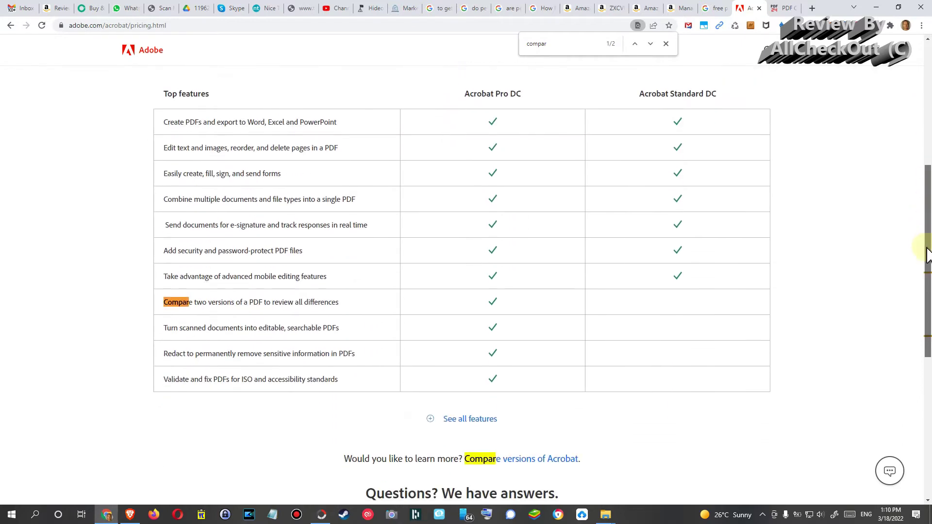
# Highlight the 'Compare two versions of a PDF' feature row, then go to the PDF24 tab
pyautogui.moveTo(167, 297); pyautogui.dragTo(348, 308)
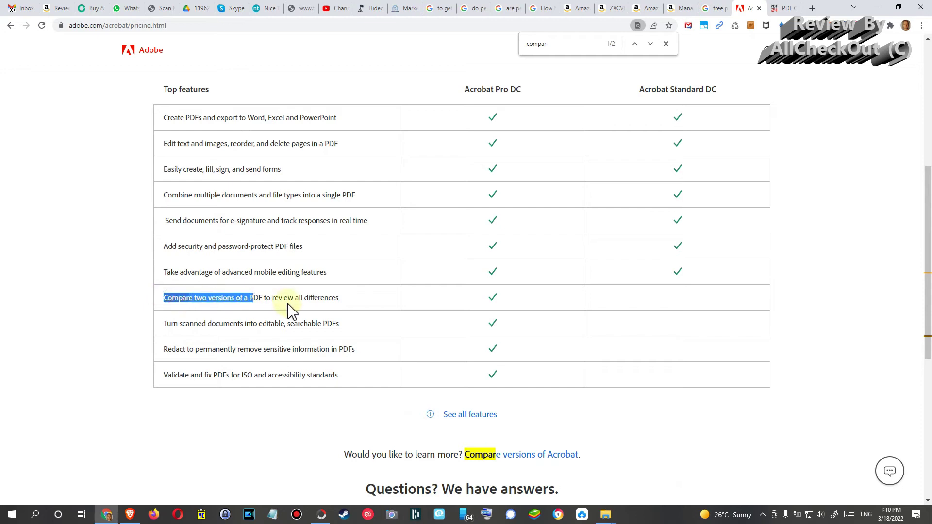
pyautogui.scroll(4, 886, 153)
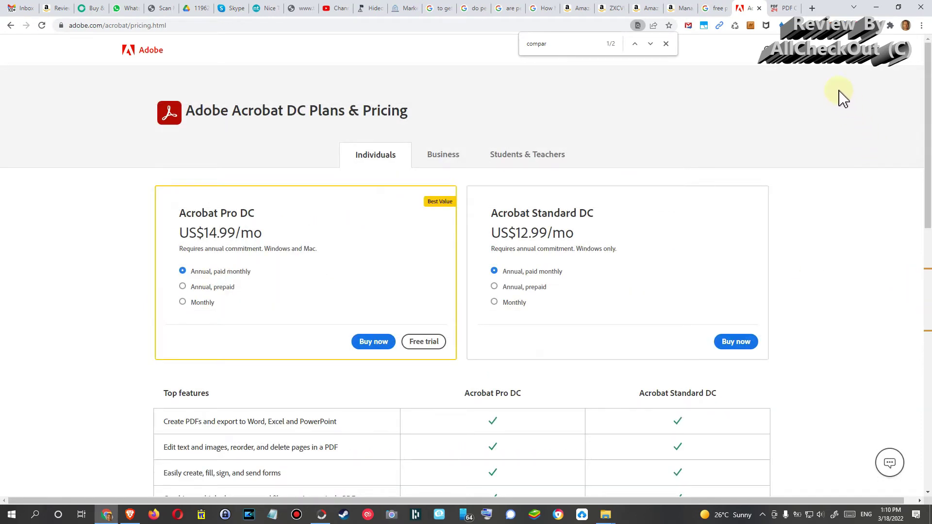
pyautogui.click(783, 9)
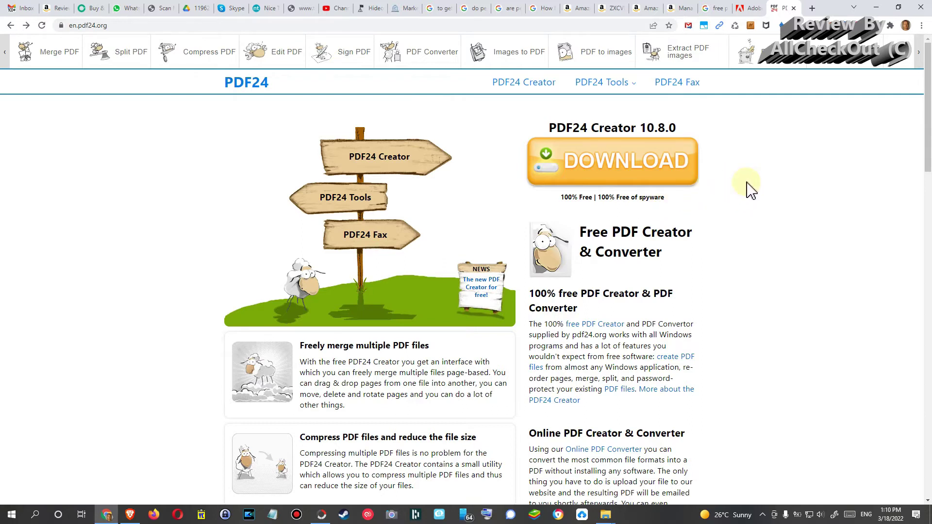
pyautogui.moveTo(928, 168)
pyautogui.mouseDown()
pyautogui.moveTo(928, 359)
pyautogui.moveTo(927, 147)
pyautogui.mouseUp()
pyautogui.moveTo(601, 82)
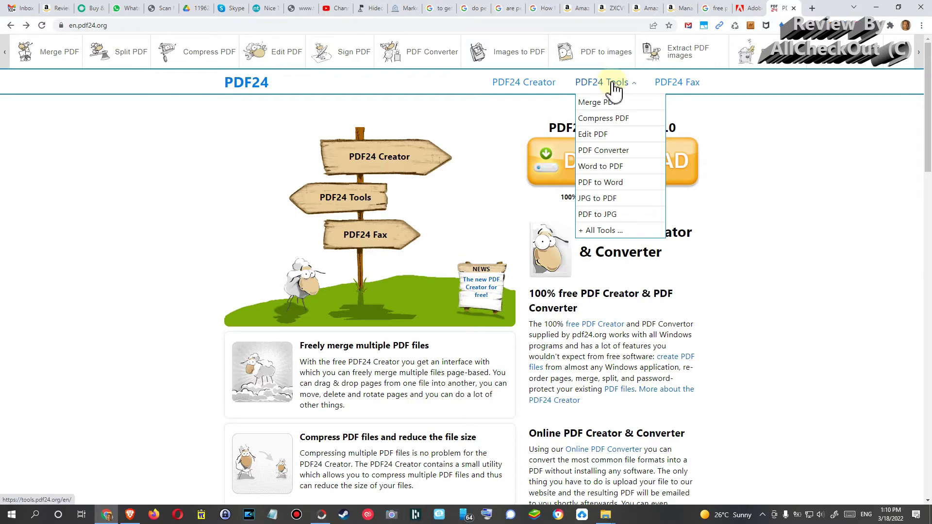
# Open the '+ All Tools' list from the PDF24 Tools menu
pyautogui.click(606, 231)
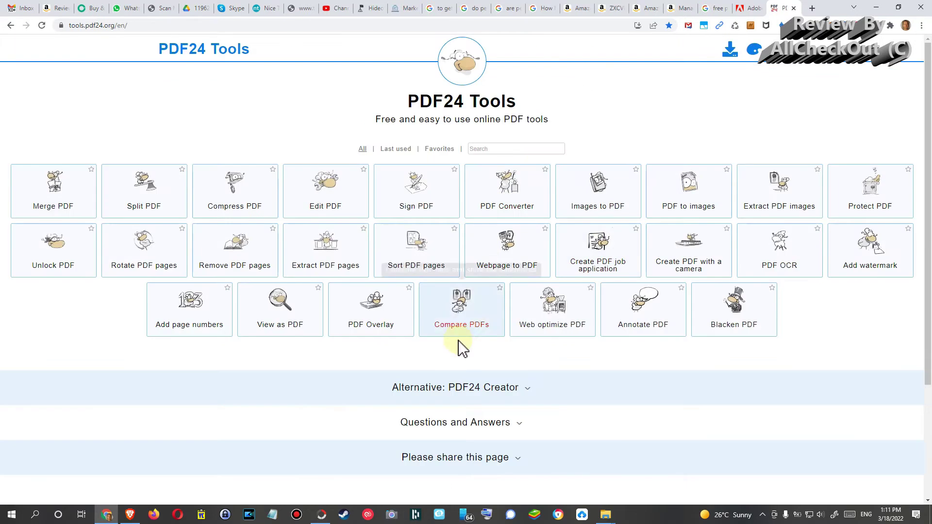
# Open the Compare PDFs tool and snap the browser to the right half of the screen
pyautogui.click(455, 333)
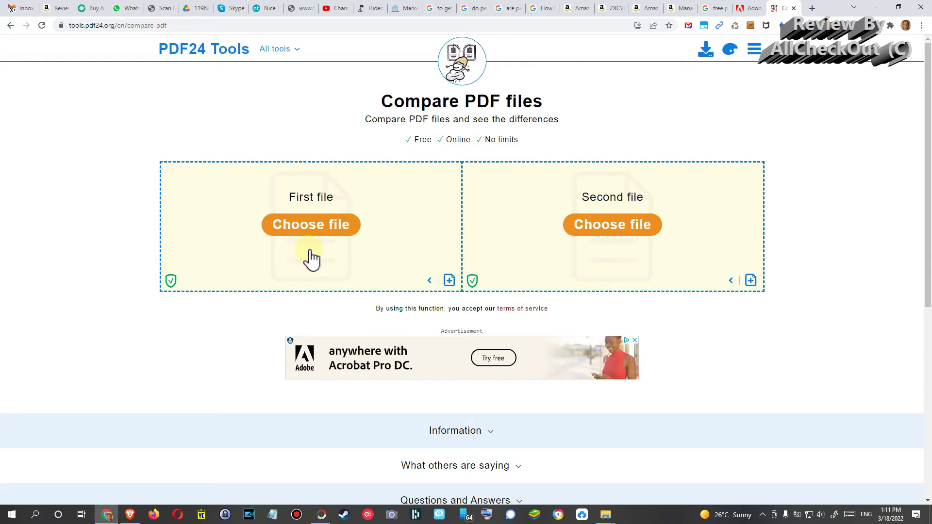
pyautogui.press('super+Right')
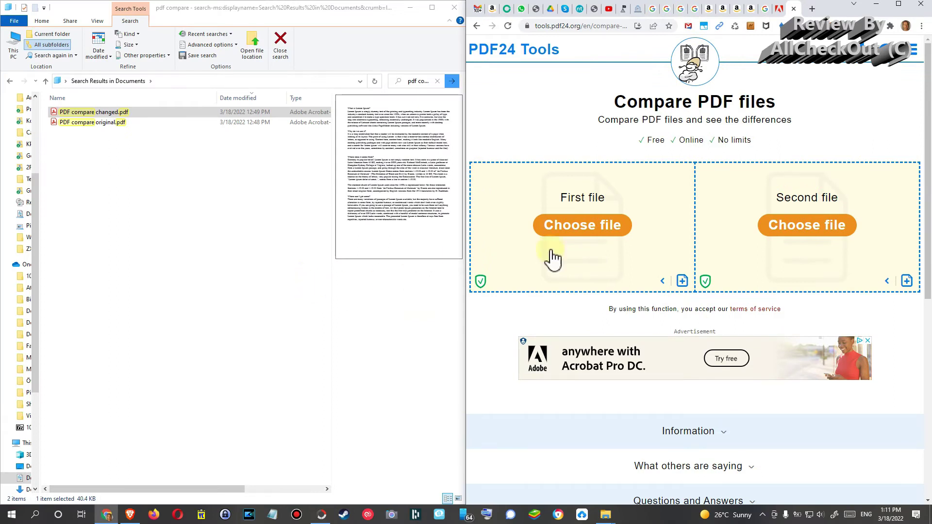
# Load 'PDF compare original.pdf' as first file, 'PDF compare changed.pdf' as second, and compare
pyautogui.click(85, 114)
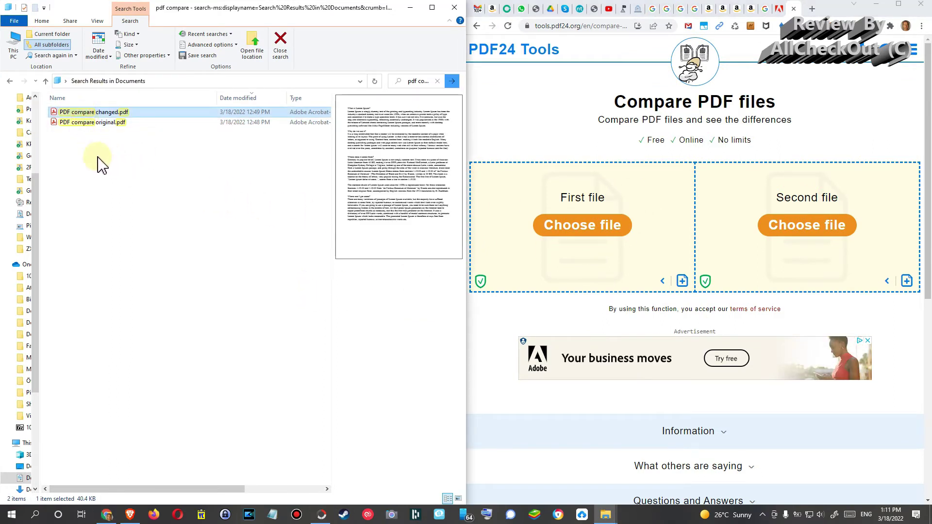
pyautogui.keyDown('ctrl'); pyautogui.click(78, 124); pyautogui.keyUp('ctrl')
pyautogui.moveTo(78, 126); pyautogui.dragTo(583, 228)
pyautogui.click(104, 115)
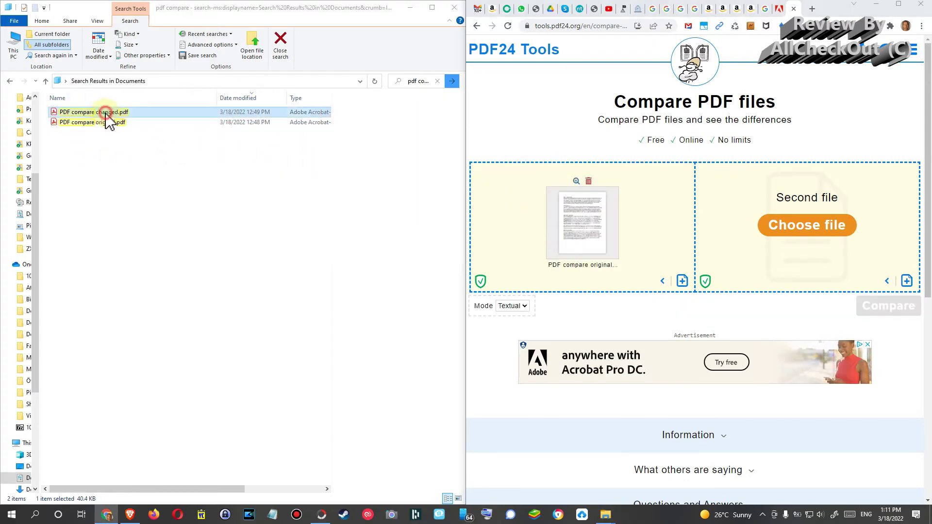
pyautogui.moveTo(104, 117); pyautogui.dragTo(759, 225)
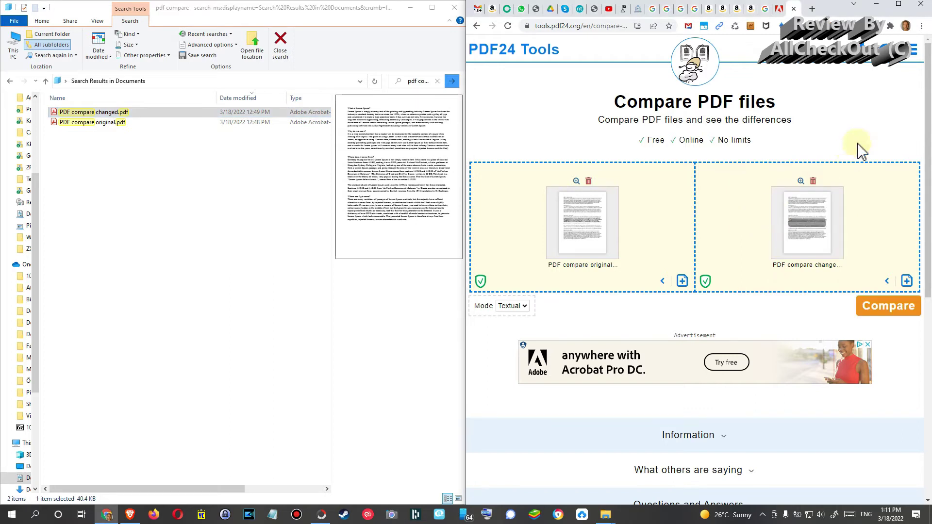
pyautogui.click(887, 306)
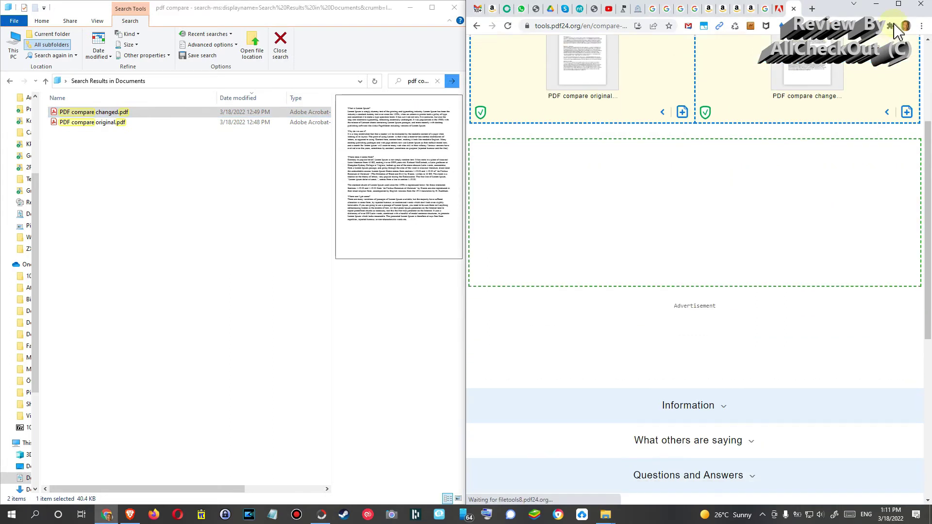
# Maximize the browser, inspect the marked changed words like 'making', and revisit the Adobe tab
pyautogui.click(899, 9)
pyautogui.scroll(3, 728, 263)
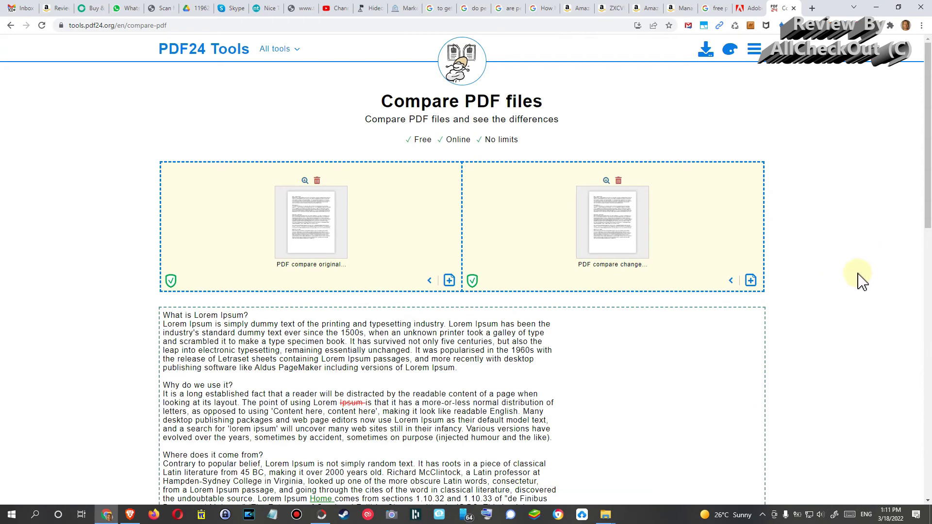
pyautogui.scroll(-1, 858, 284)
pyautogui.scroll(-1, 856, 285)
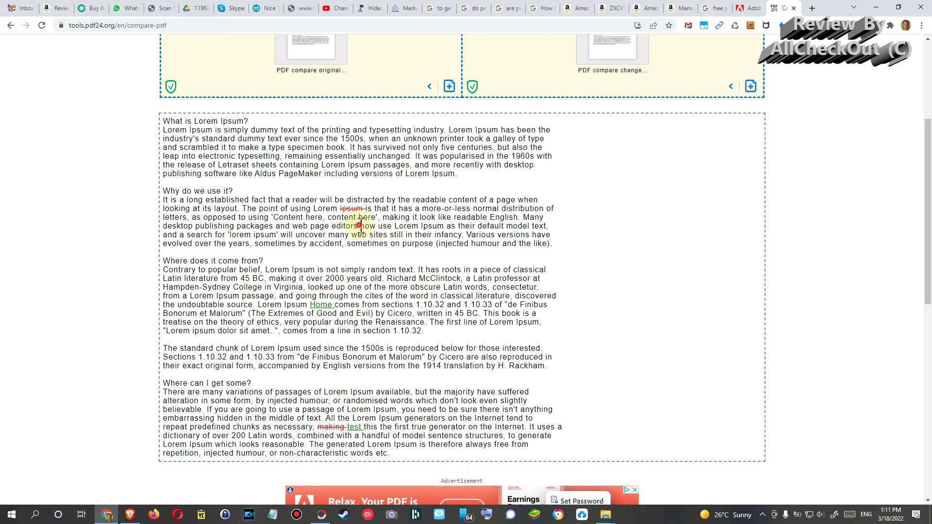
pyautogui.click(328, 314)
pyautogui.scroll(-2, 411, 353)
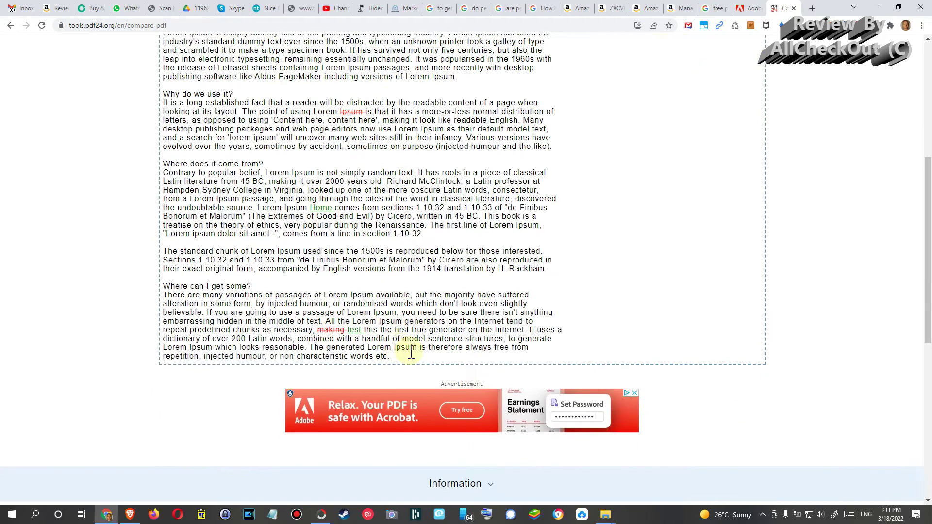
pyautogui.moveTo(319, 329); pyautogui.dragTo(369, 333)
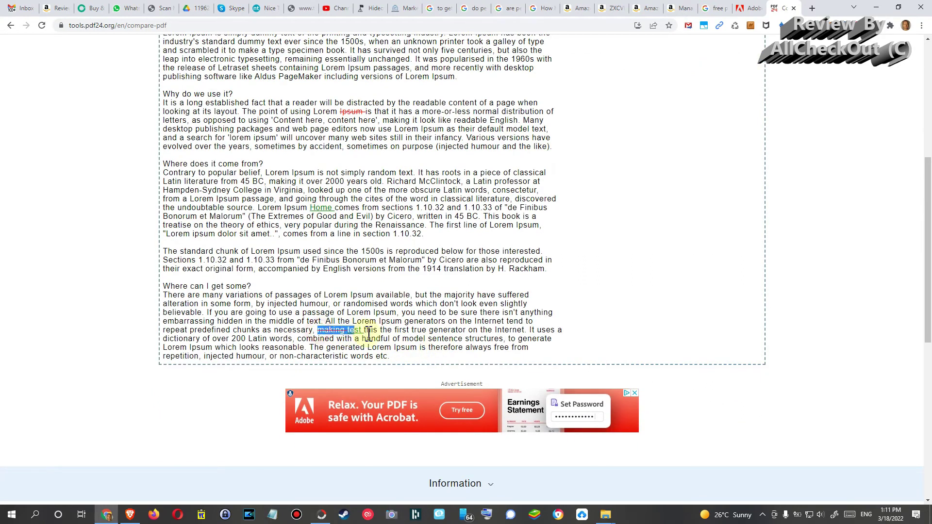
pyautogui.click(359, 348)
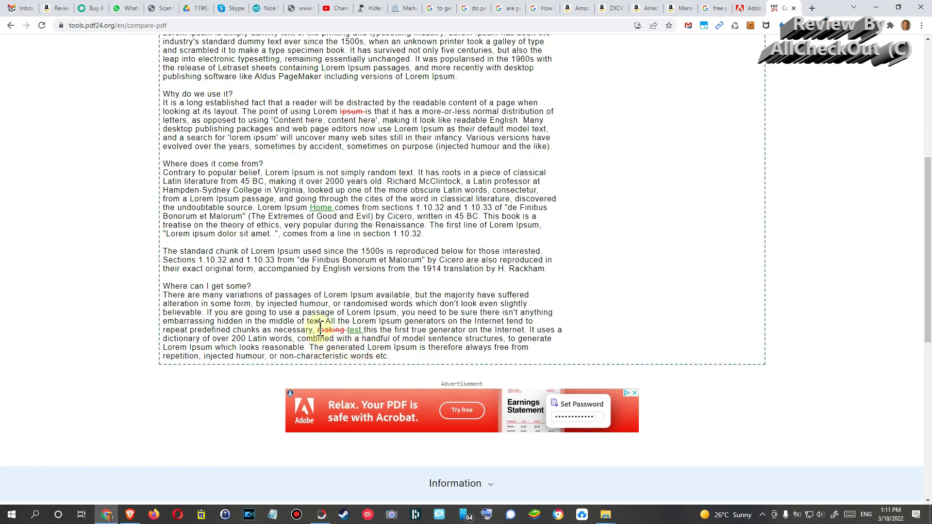
pyautogui.moveTo(318, 329); pyautogui.dragTo(666, 312)
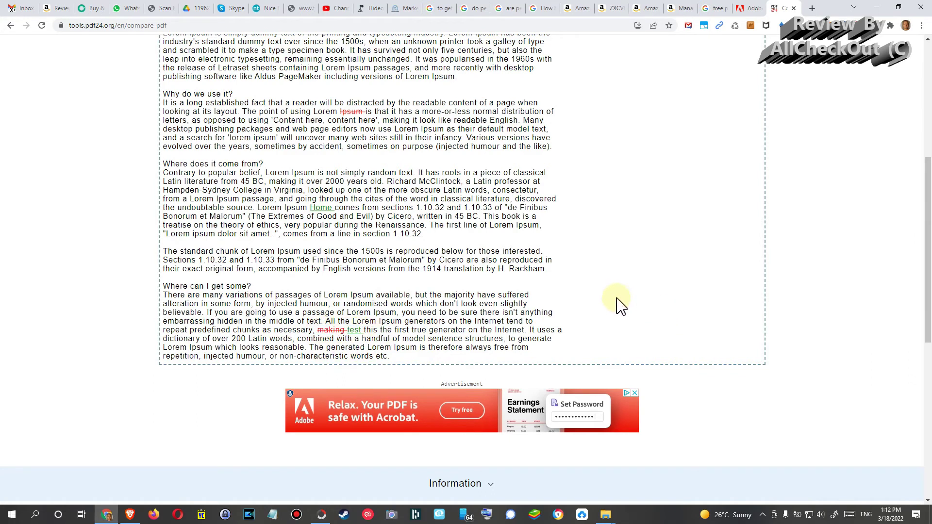
pyautogui.scroll(1, 616, 306)
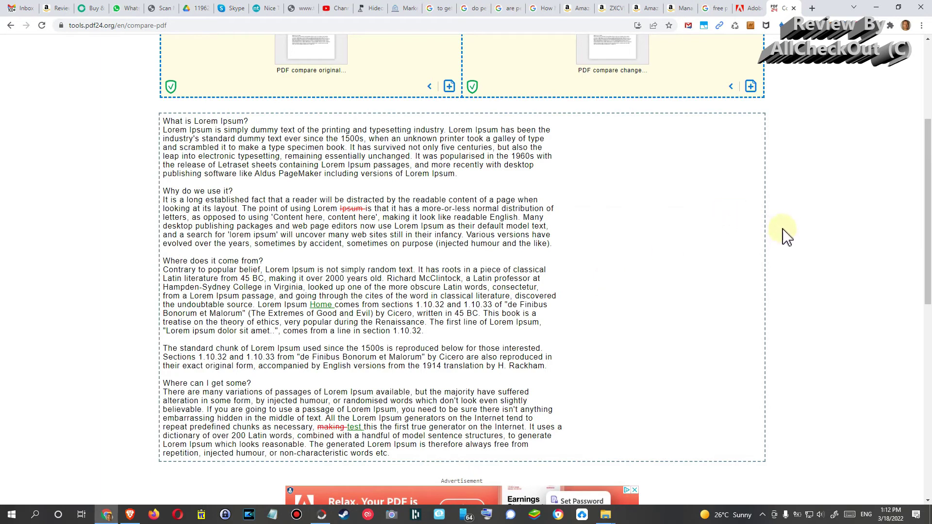
pyautogui.click(742, 9)
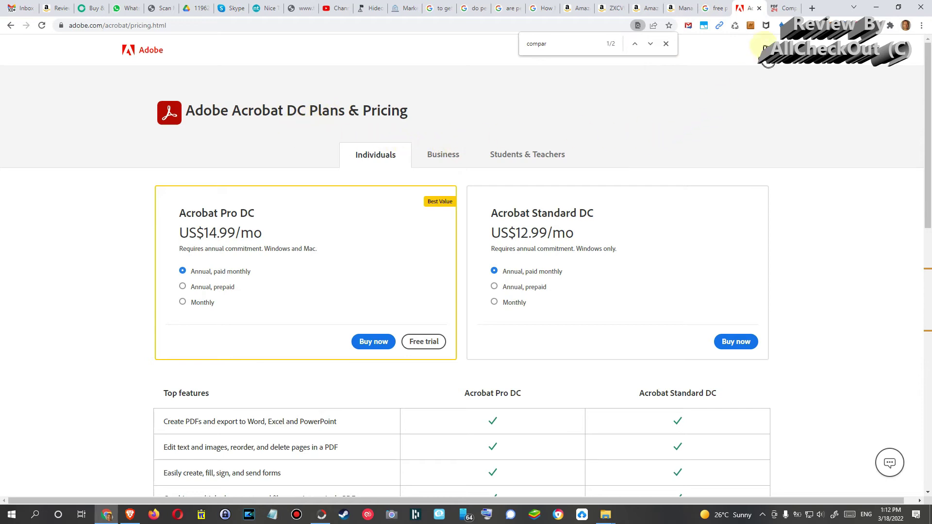
pyautogui.click(786, 8)
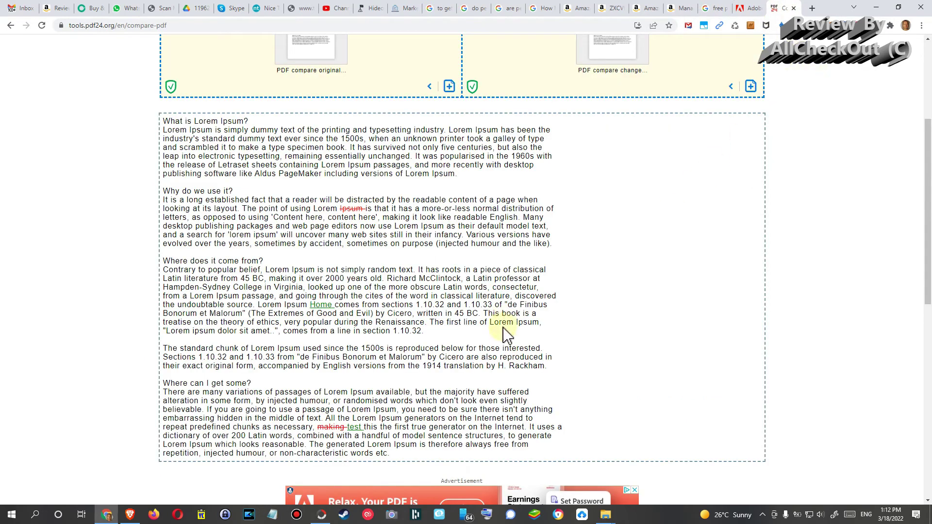
pyautogui.click(174, 26)
pyautogui.click(166, 26)
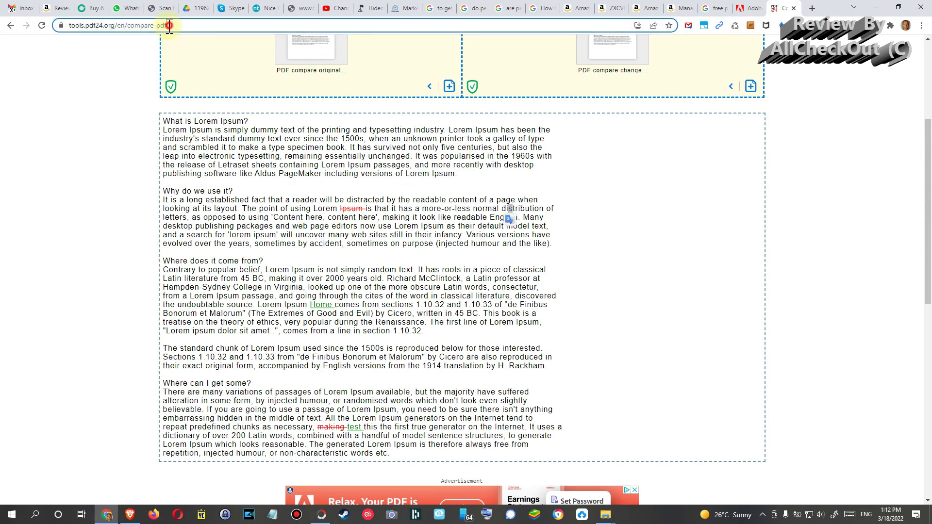
pyautogui.hotkey('ctrl', 'a')
pyautogui.click(579, 193)
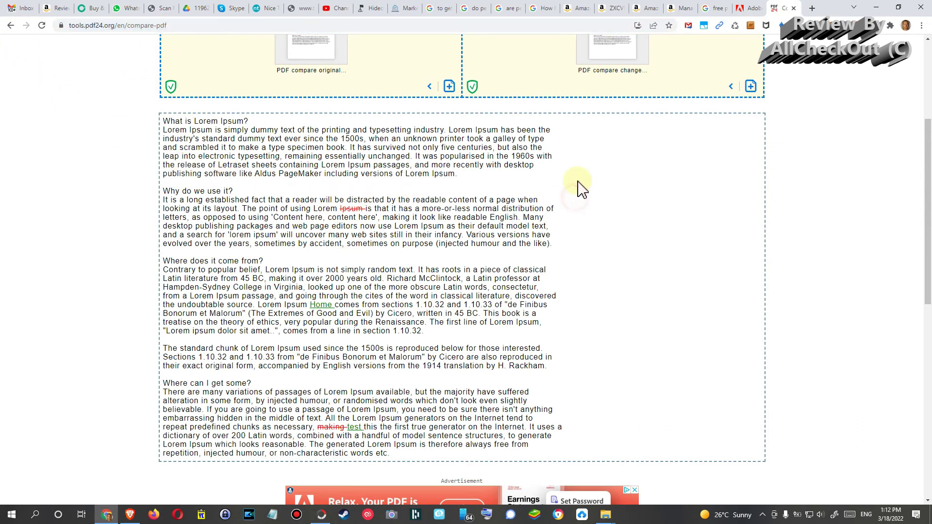